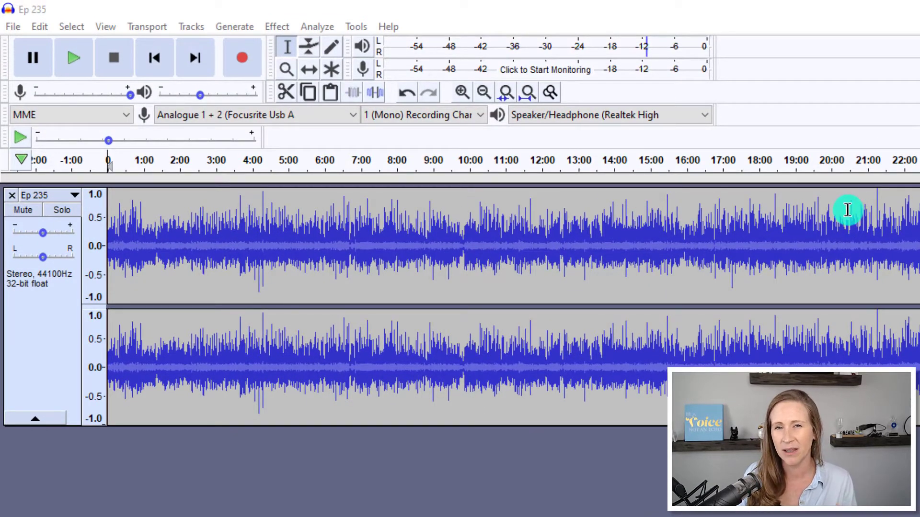
# Listen to short passages of the Ep 235 track from about 15:18 and 15:41 to find a natural break for an ad.
pyautogui.click(661, 228)
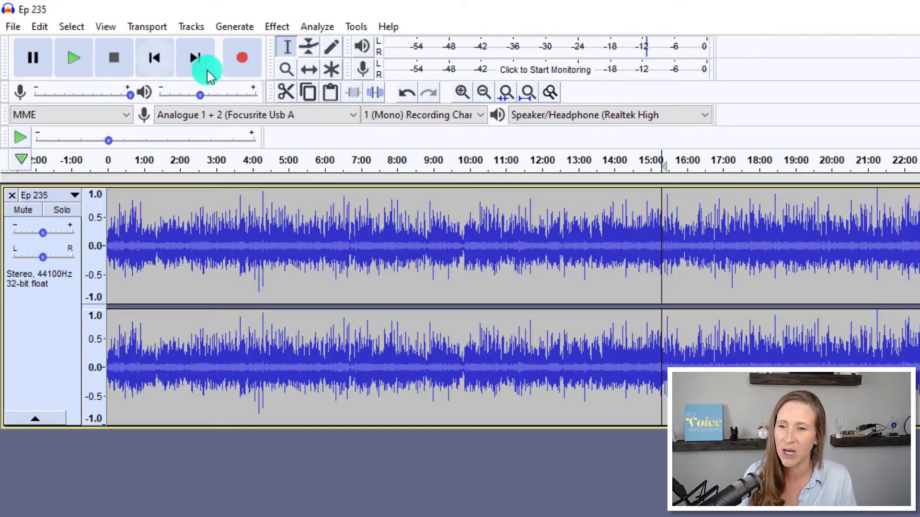
pyautogui.click(463, 95)
pyautogui.click(464, 96)
pyautogui.click(464, 96)
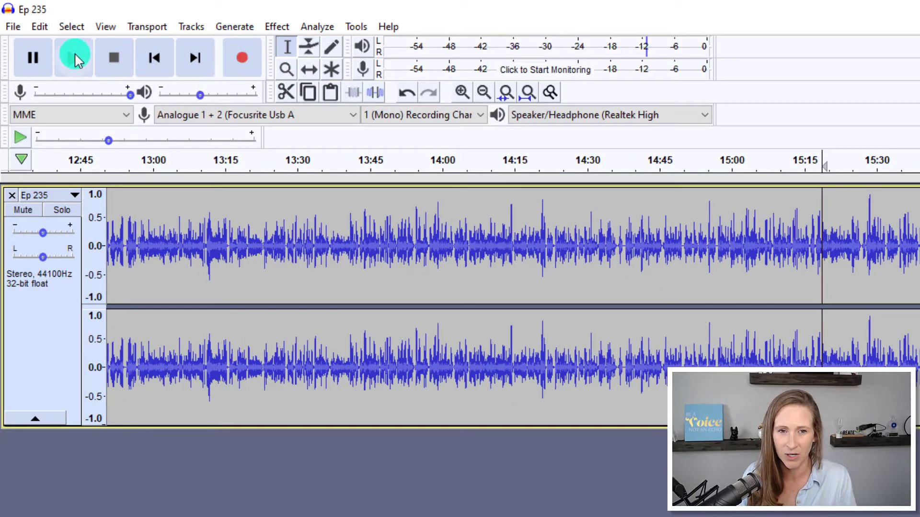
pyautogui.click(75, 59)
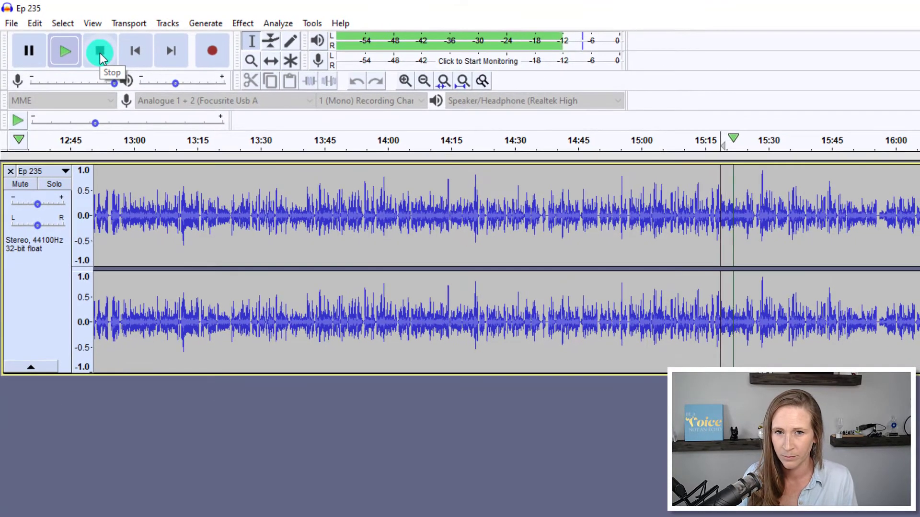
pyautogui.click(100, 53)
pyautogui.click(814, 179)
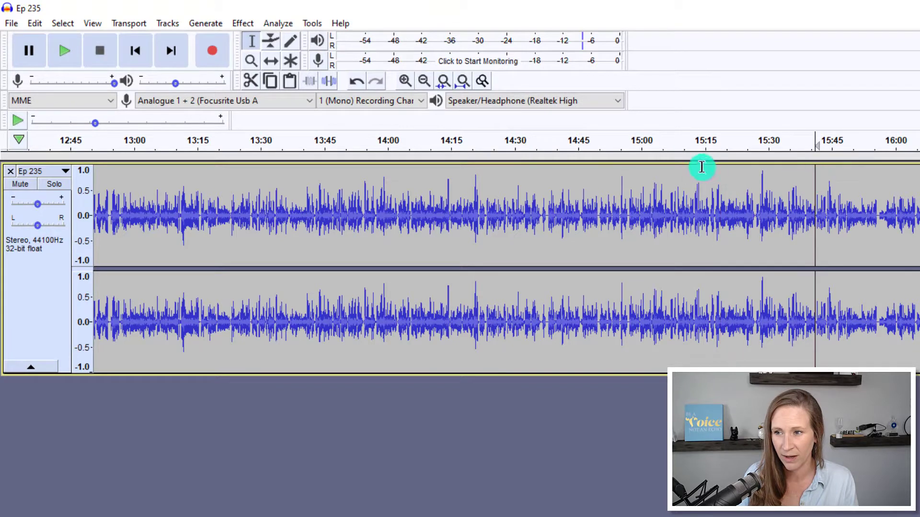
pyautogui.click(73, 53)
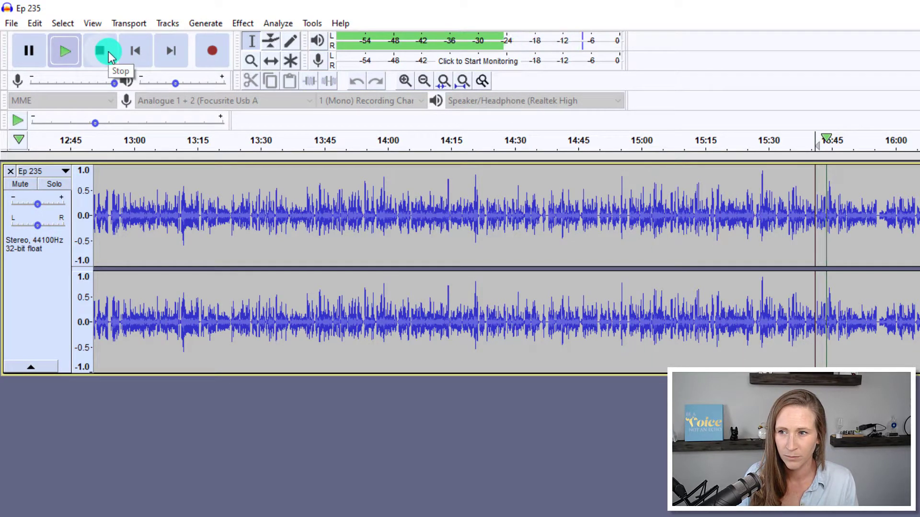
pyautogui.click(106, 52)
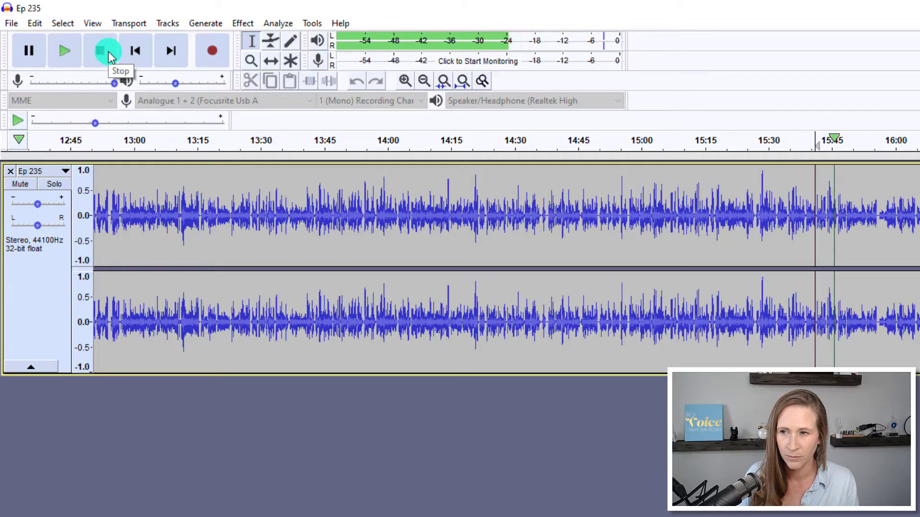
# Examine the pause near 15:56 up close and play the audio from about 15:55 to check it as a break.
pyautogui.click(878, 189)
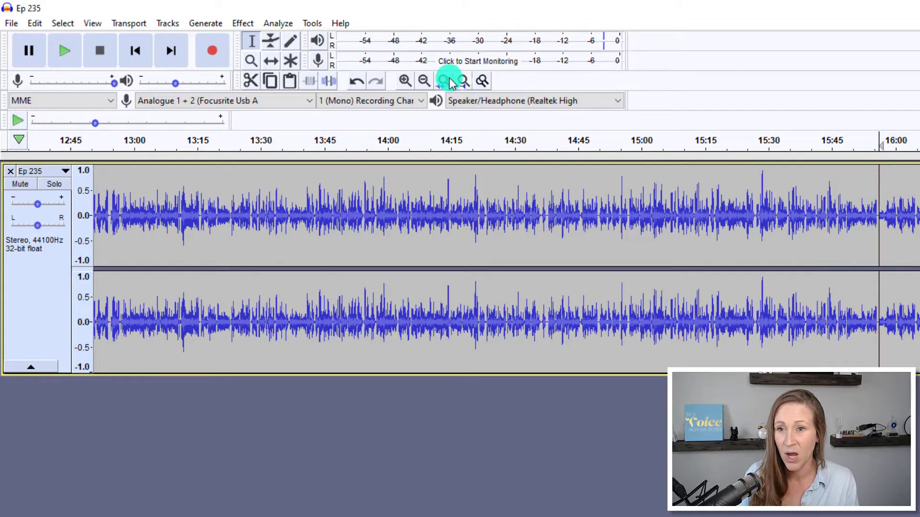
pyautogui.click(405, 80)
pyautogui.click(405, 80)
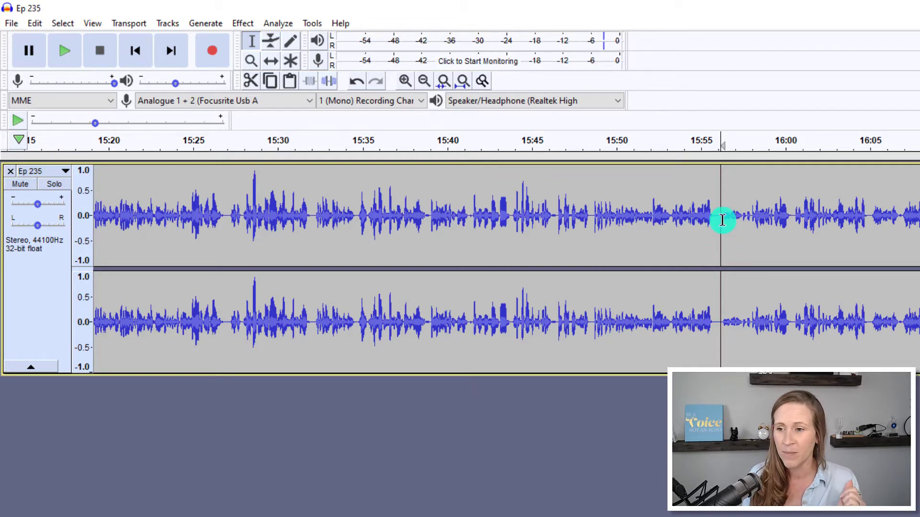
pyautogui.click(698, 214)
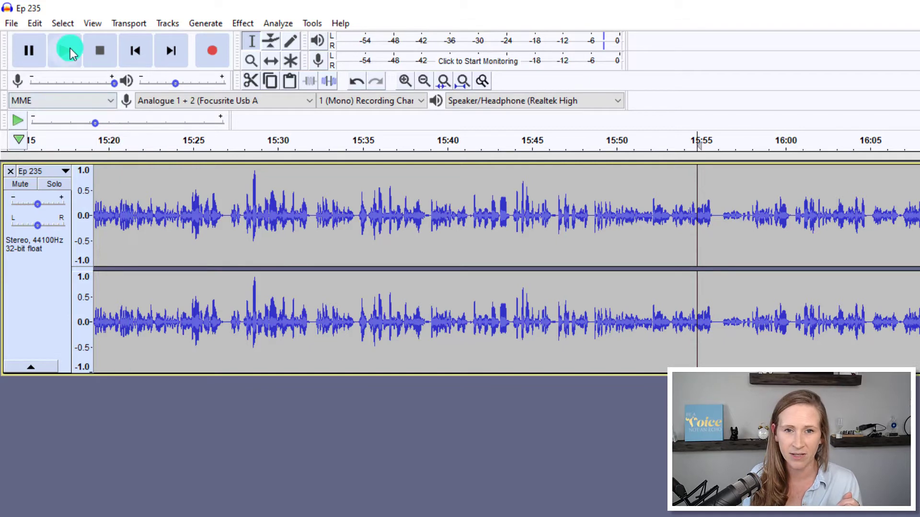
pyautogui.click(70, 51)
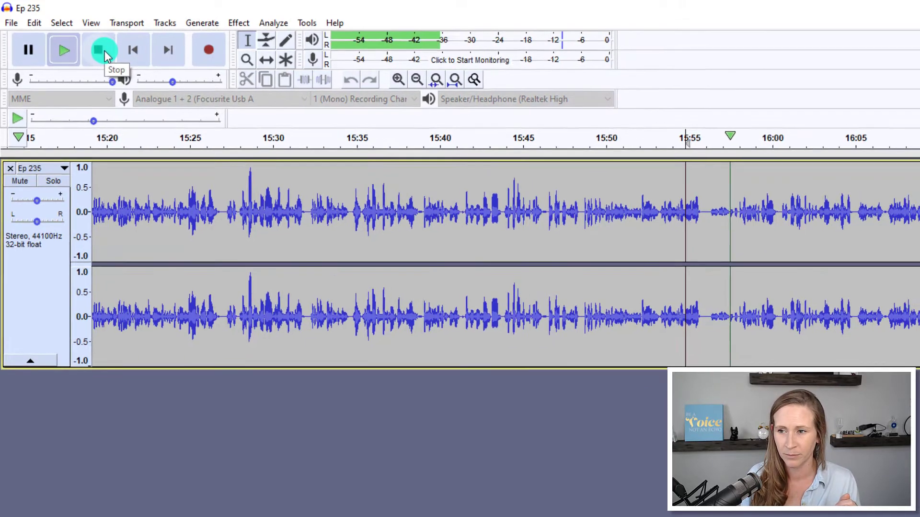
pyautogui.click(105, 51)
# Play the audio from about 16:18 and mark the following pause at about 16:19 with the cursor.
pyautogui.moveTo(886, 168); pyautogui.dragTo(862, 164)
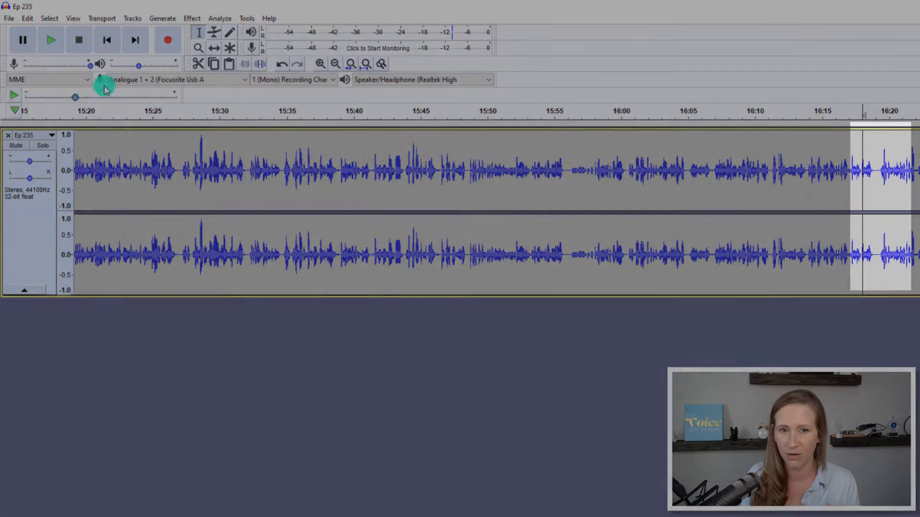
pyautogui.click(55, 40)
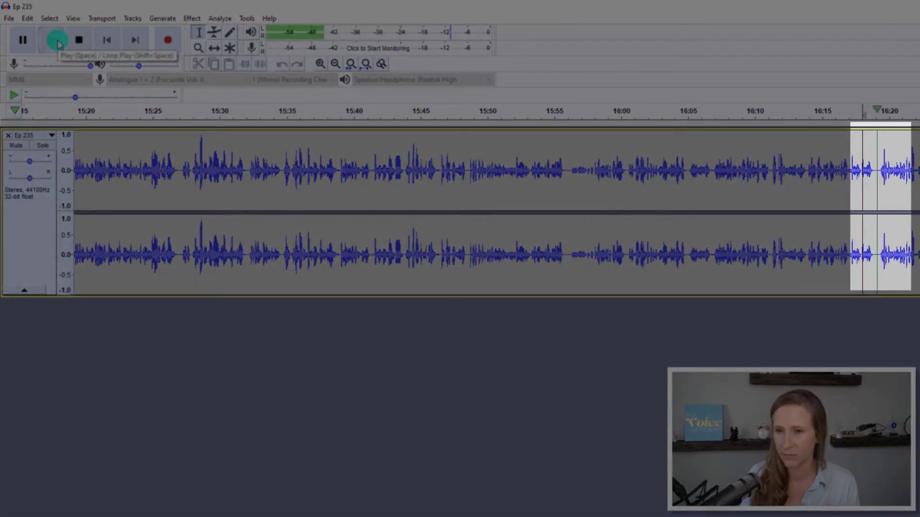
pyautogui.click(82, 42)
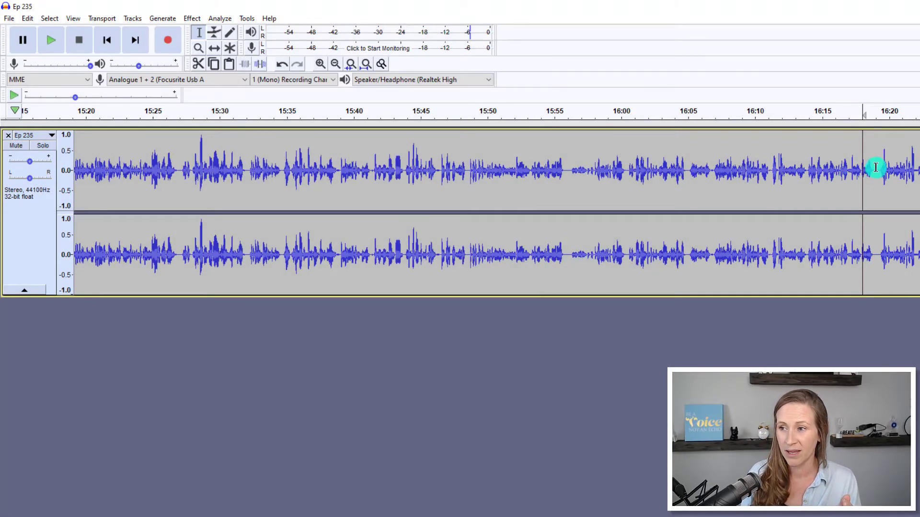
pyautogui.click(876, 167)
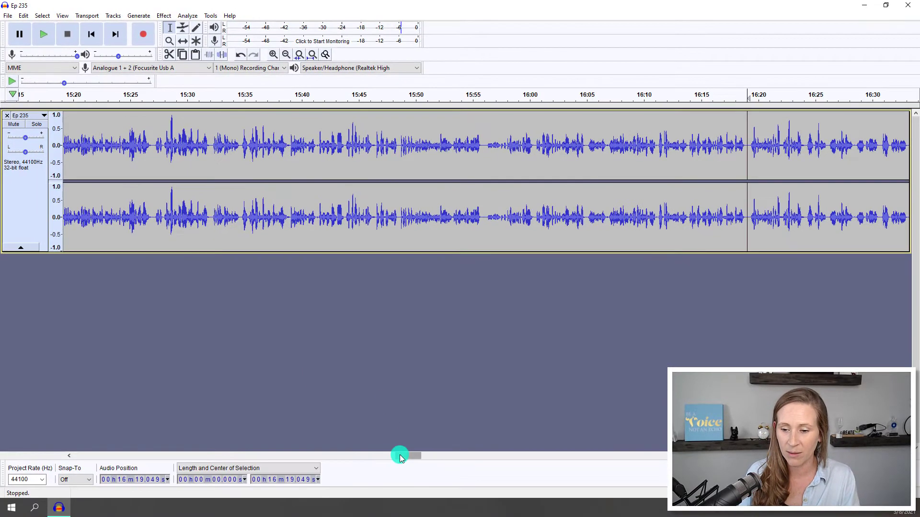
pyautogui.moveTo(401, 456); pyautogui.dragTo(419, 455)
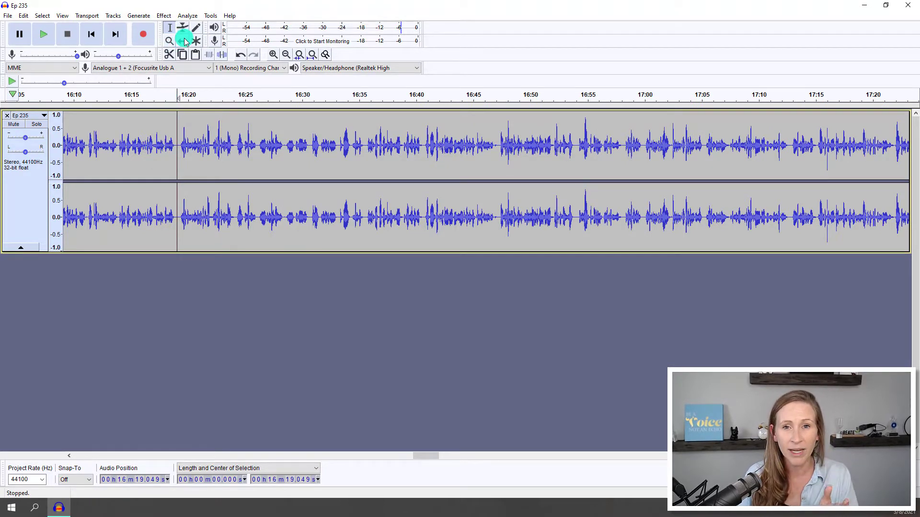
# Replay the track from 16:17.874 to recheck the break, and return the cursor to the pause at 16:19.175.
pyautogui.click(40, 191)
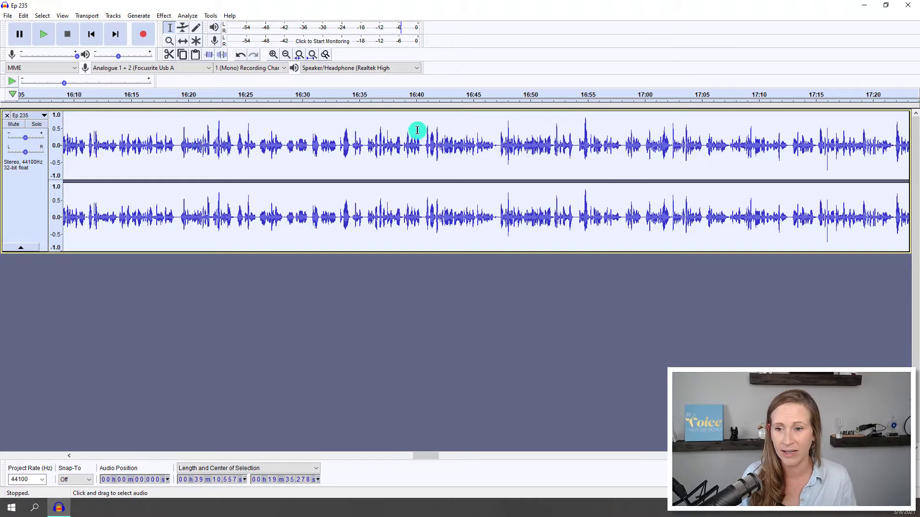
pyautogui.click(164, 138)
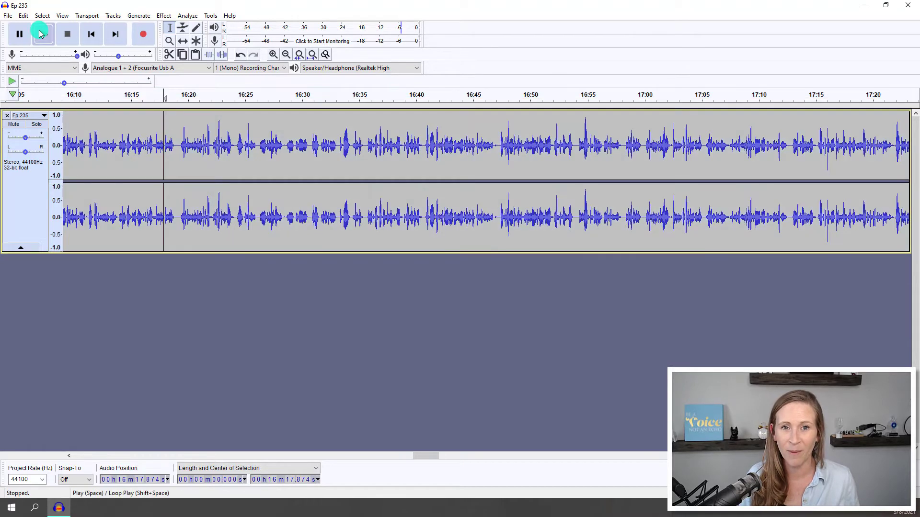
pyautogui.click(41, 34)
pyautogui.click(72, 37)
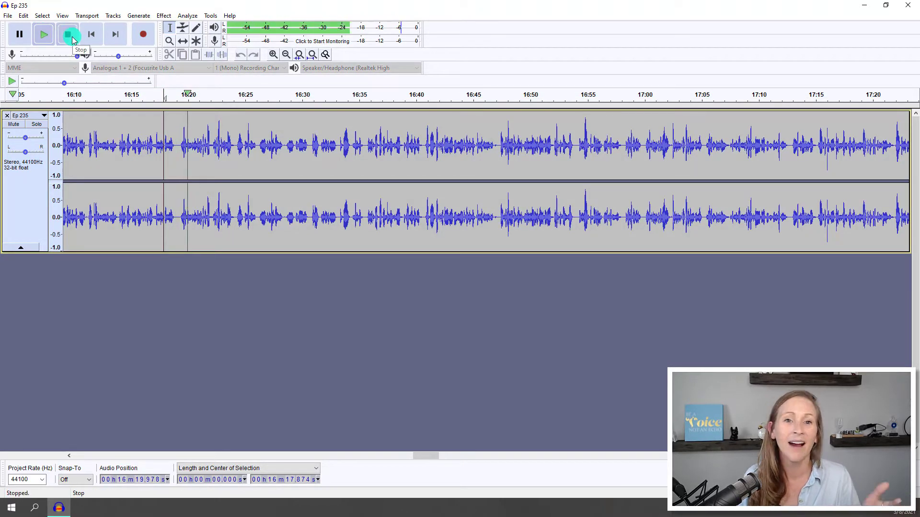
pyautogui.click(178, 141)
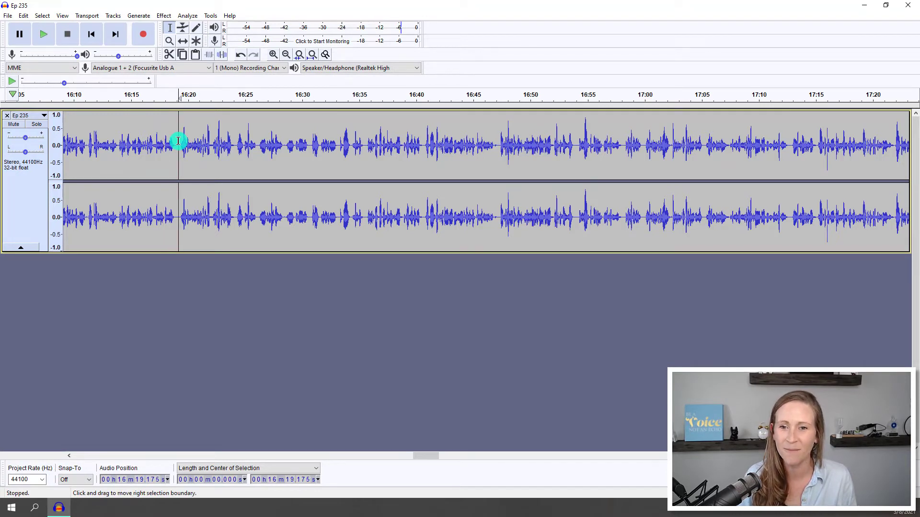
pyautogui.click(185, 43)
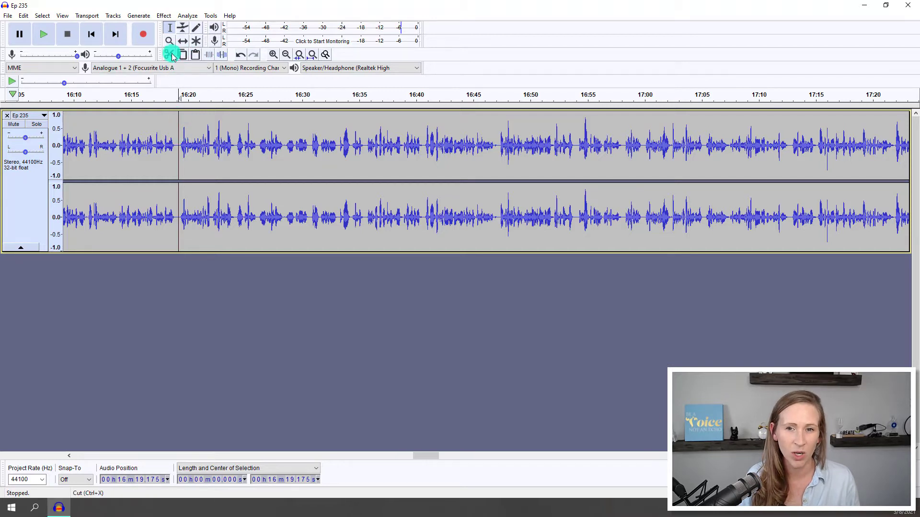
pyautogui.click(22, 16)
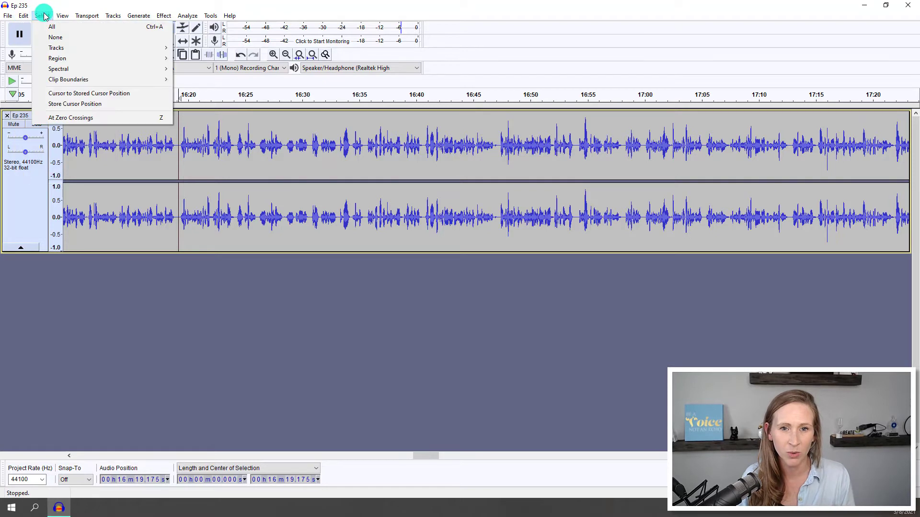
pyautogui.moveTo(65, 19)
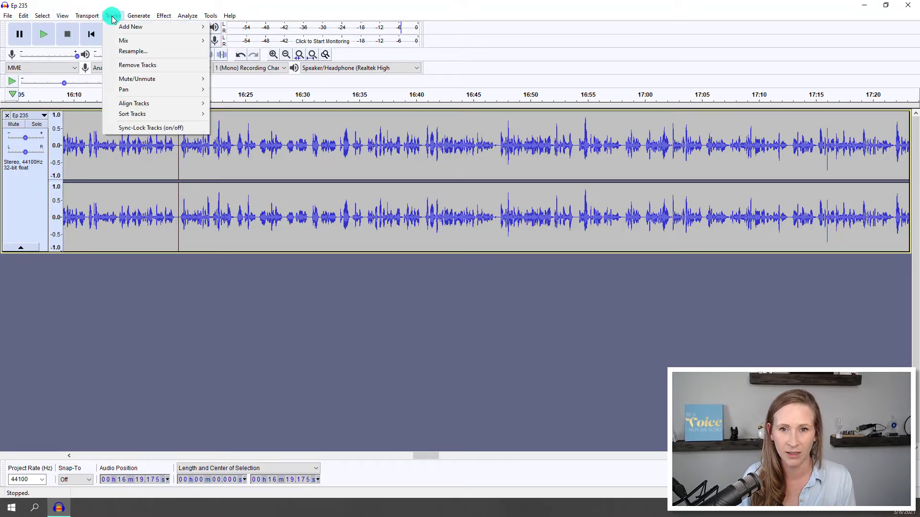
pyautogui.click(158, 334)
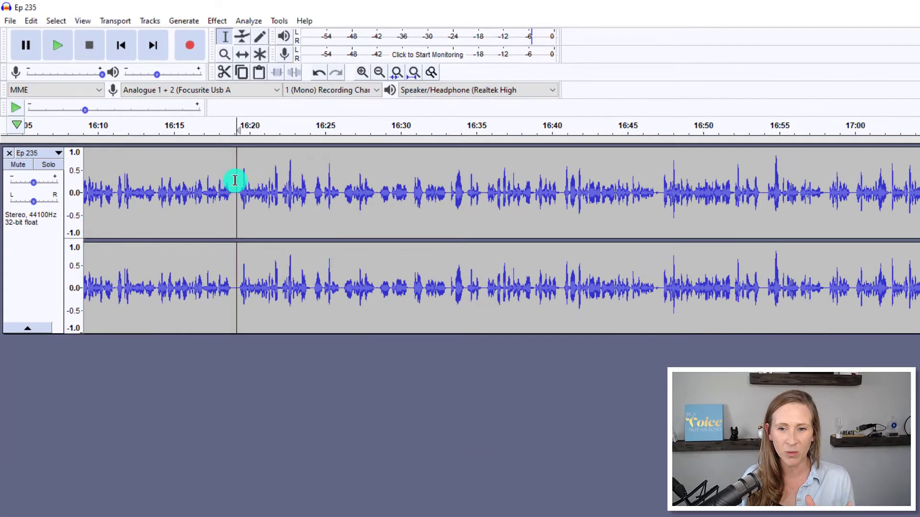
# Split the Ep 235 clip at about 16:19, in the pause between the two spoken passages.
pyautogui.click(235, 180)
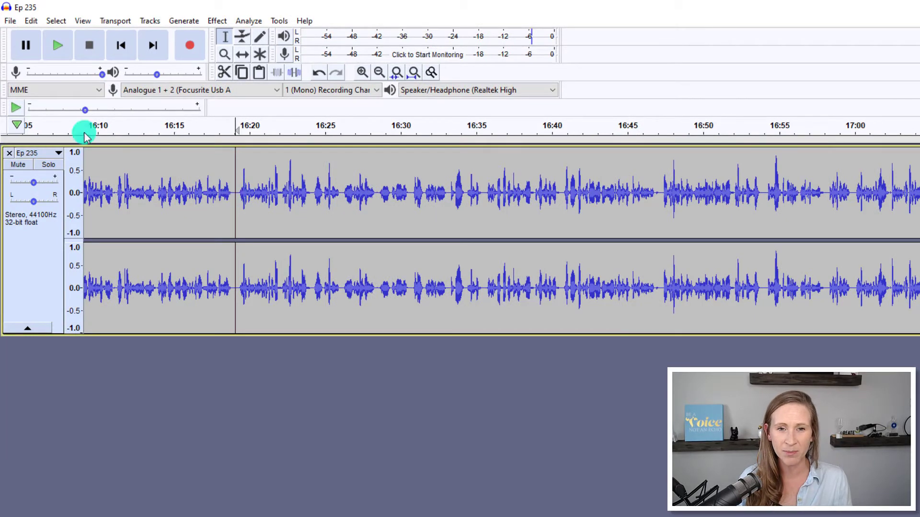
pyautogui.click(31, 20)
pyautogui.moveTo(52, 160)
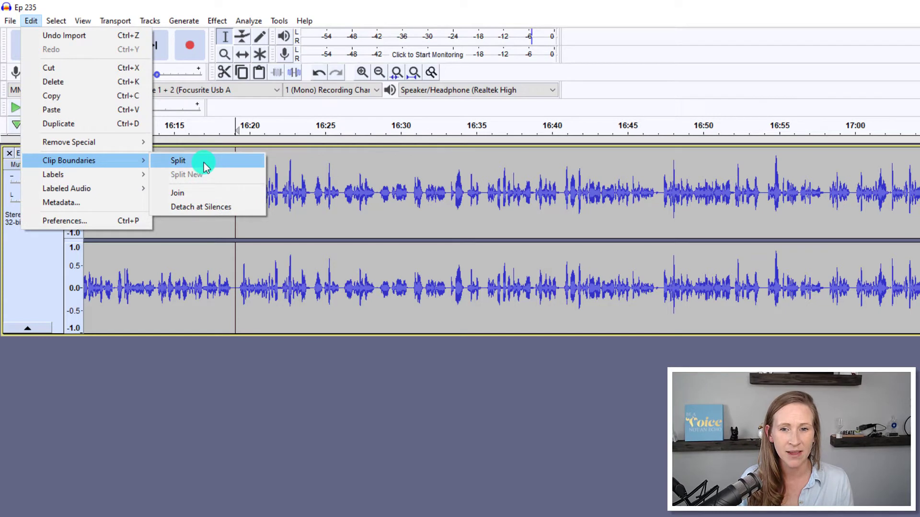
pyautogui.click(203, 163)
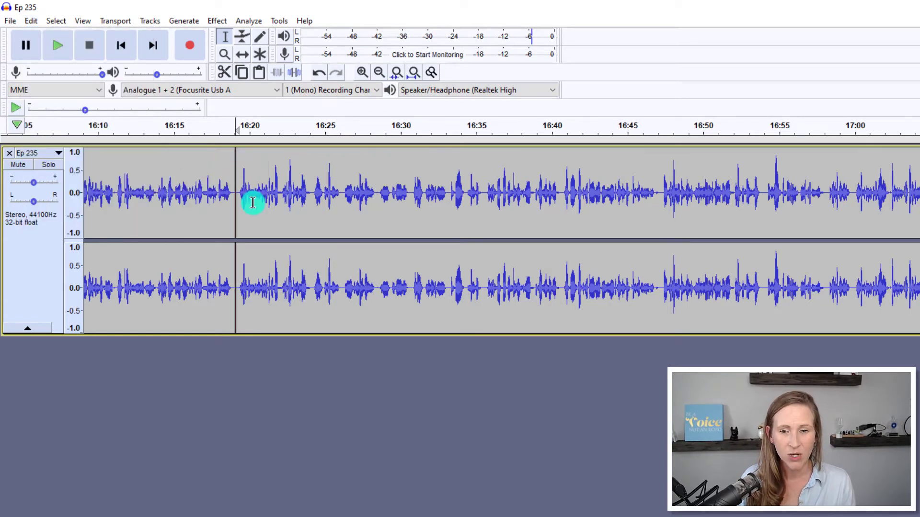
# Use the Time Shift tool to move the clip after the split later, so it starts at about 18:14.
pyautogui.click(245, 55)
pyautogui.moveTo(283, 199); pyautogui.dragTo(919, 242)
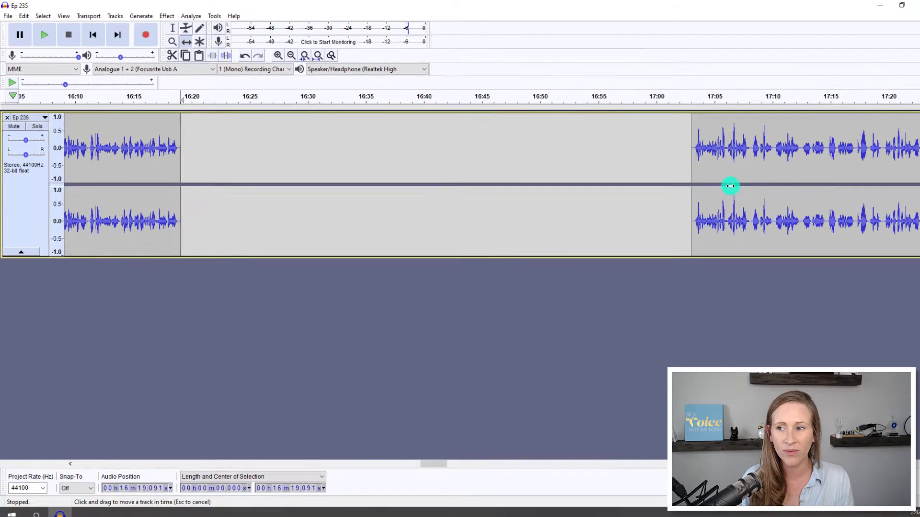
pyautogui.moveTo(730, 186); pyautogui.dragTo(814, 185)
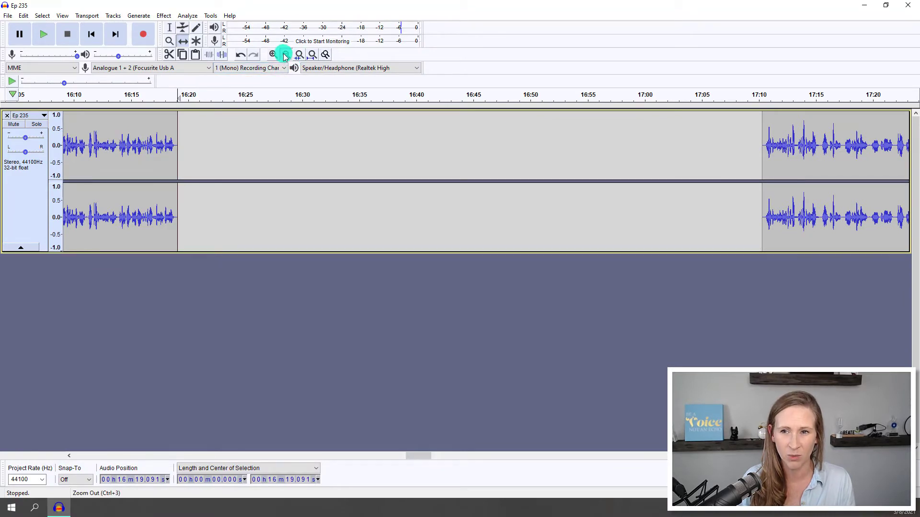
pyautogui.click(285, 55)
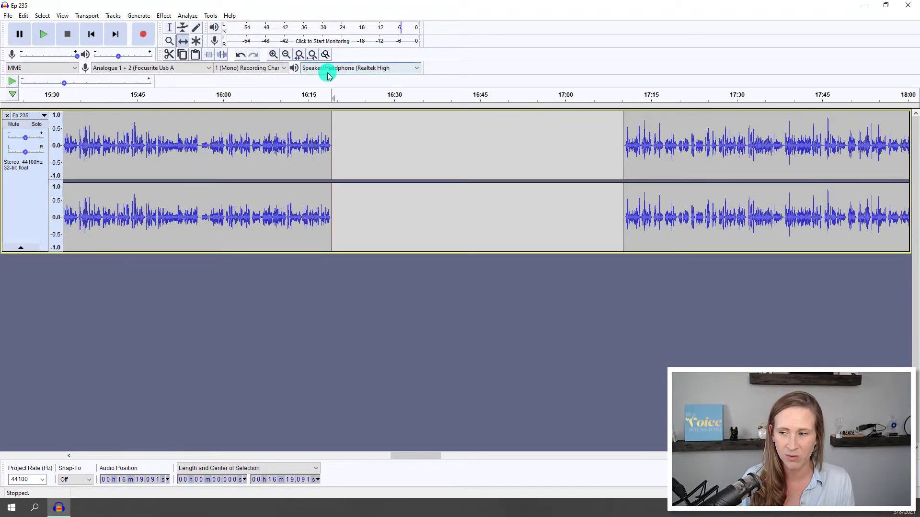
pyautogui.click(286, 55)
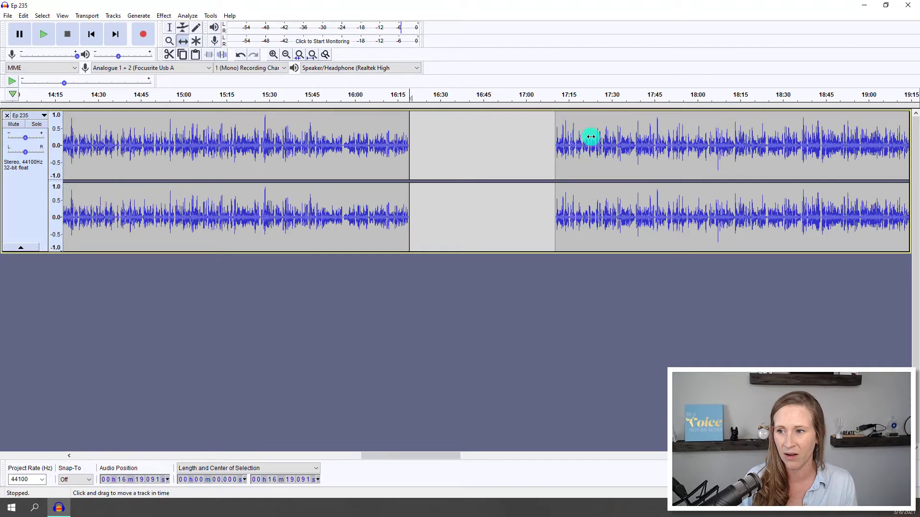
pyautogui.moveTo(582, 145); pyautogui.dragTo(764, 154)
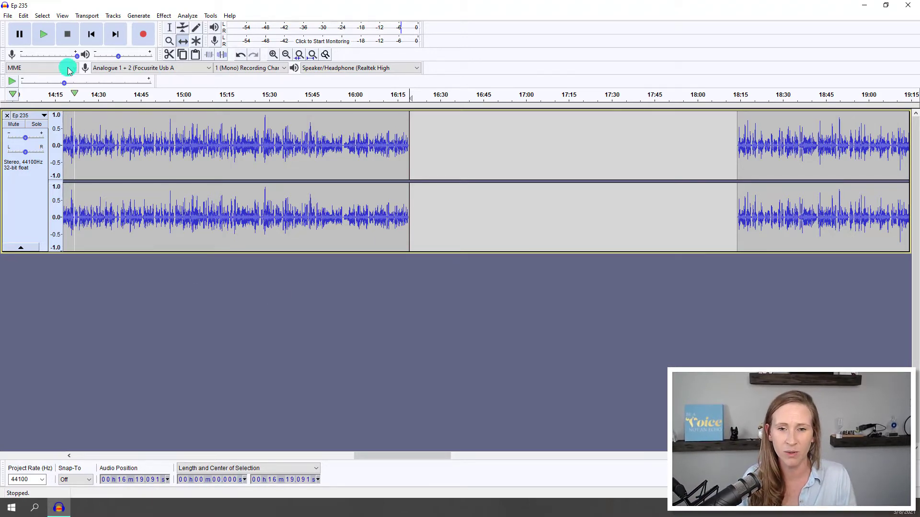
# Import the audio file "March 2021 - FB Group Promo" from the 1. Self-Sponsored Ads folder inside 7. Ads.
pyautogui.click(10, 18)
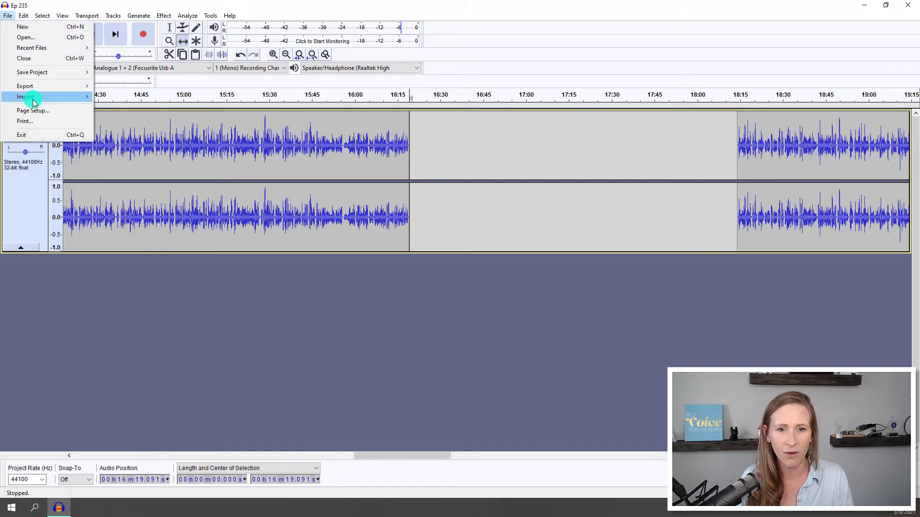
pyautogui.moveTo(62, 96)
pyautogui.click(136, 98)
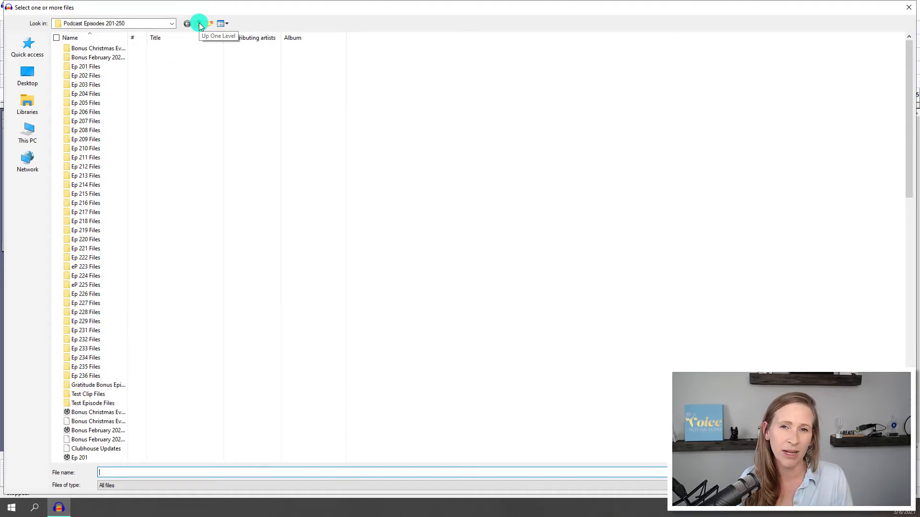
pyautogui.click(200, 24)
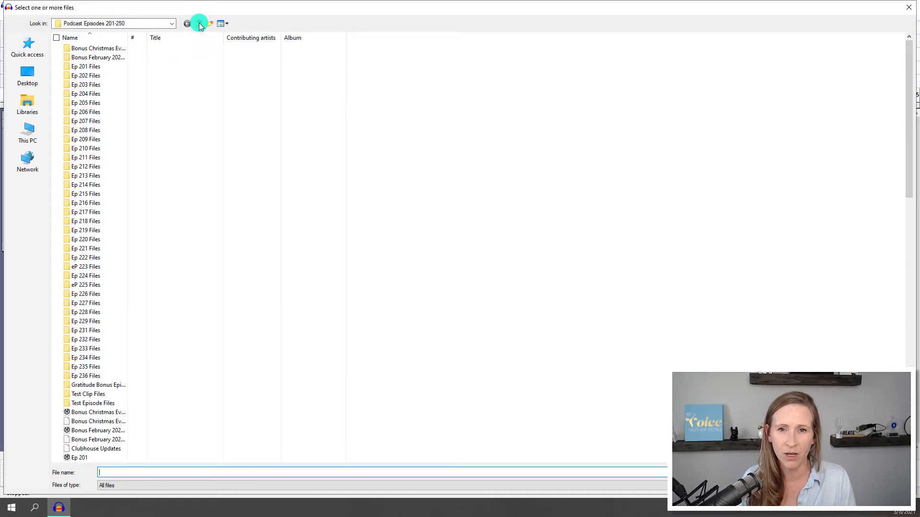
pyautogui.click(199, 24)
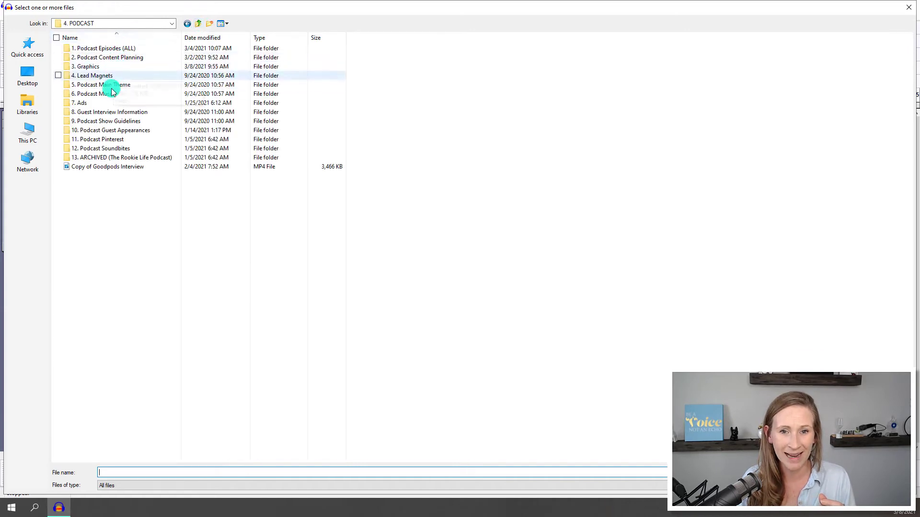
pyautogui.doubleClick(108, 103)
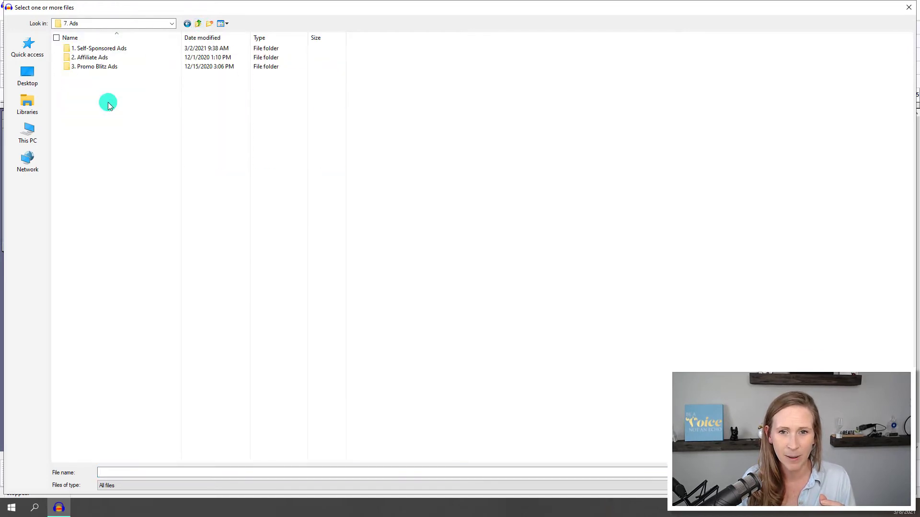
pyautogui.doubleClick(120, 52)
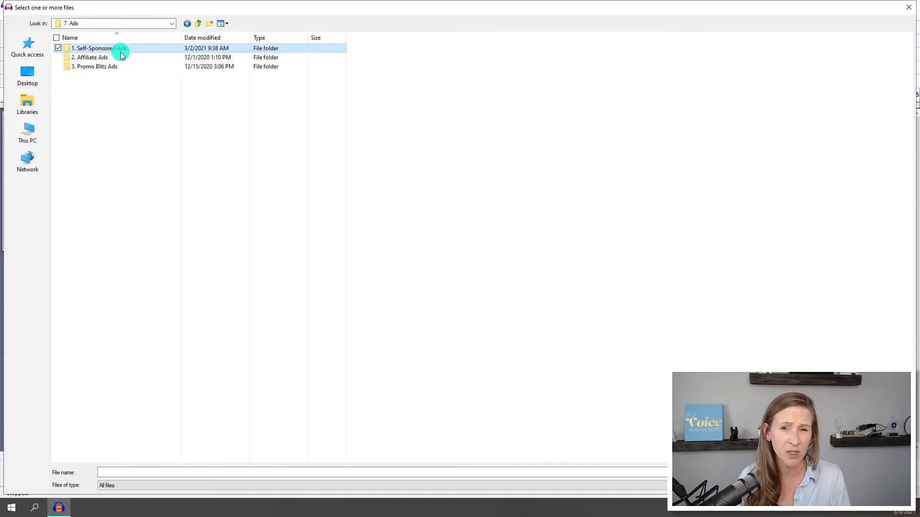
pyautogui.moveTo(130, 40); pyautogui.dragTo(211, 67)
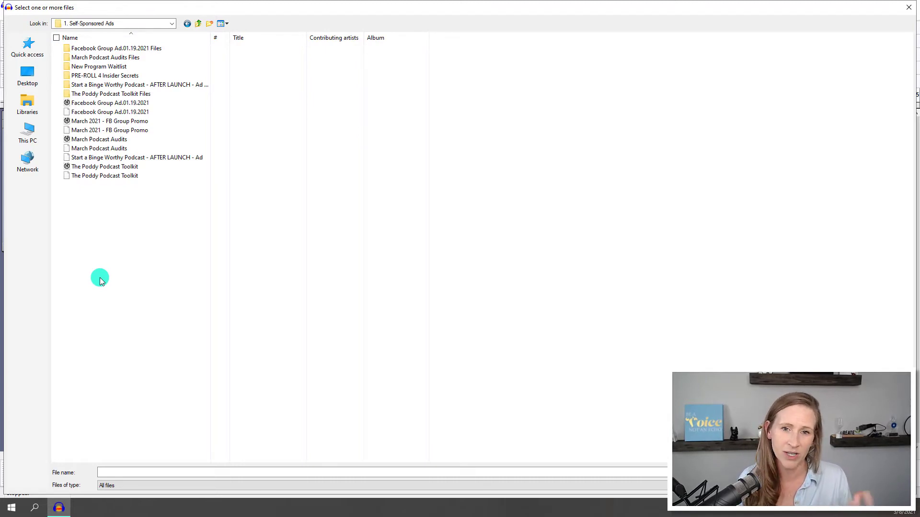
pyautogui.doubleClick(134, 122)
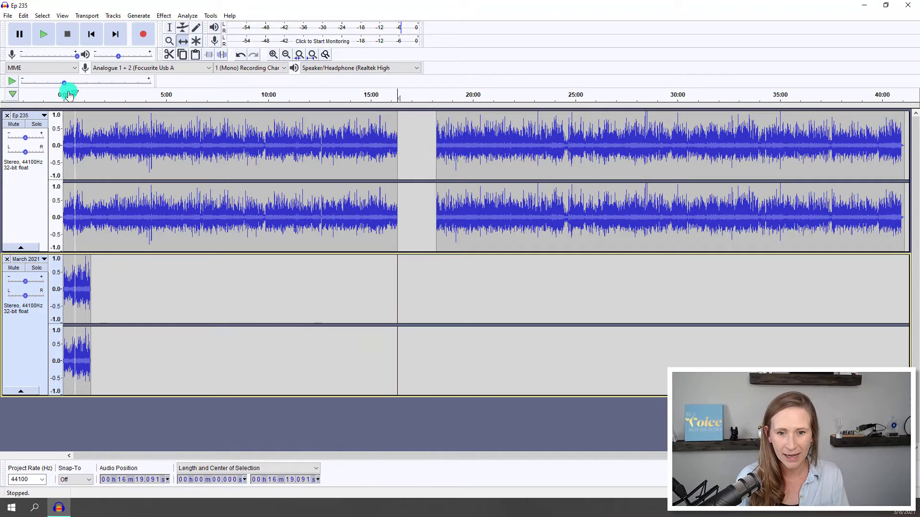
# Return the cursor to the project start and play the opening seconds of both tracks together.
pyautogui.click(86, 34)
pyautogui.click(50, 35)
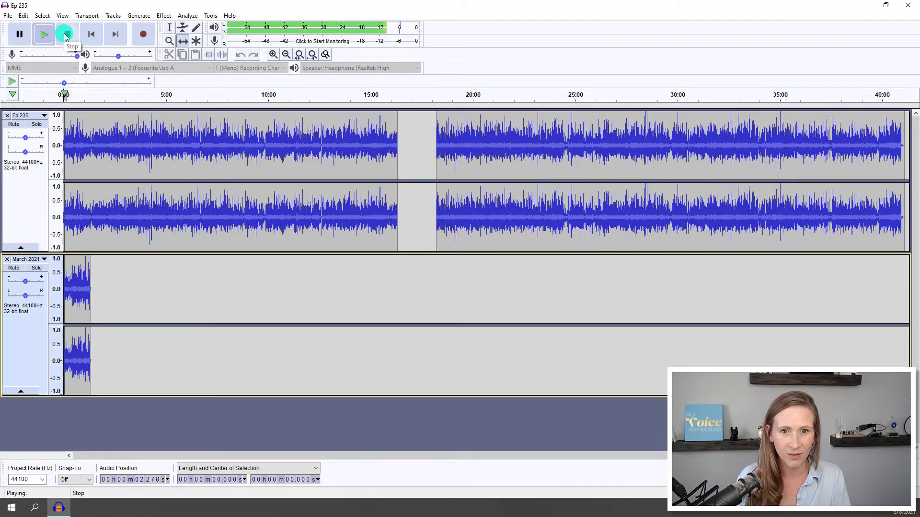
pyautogui.click(66, 35)
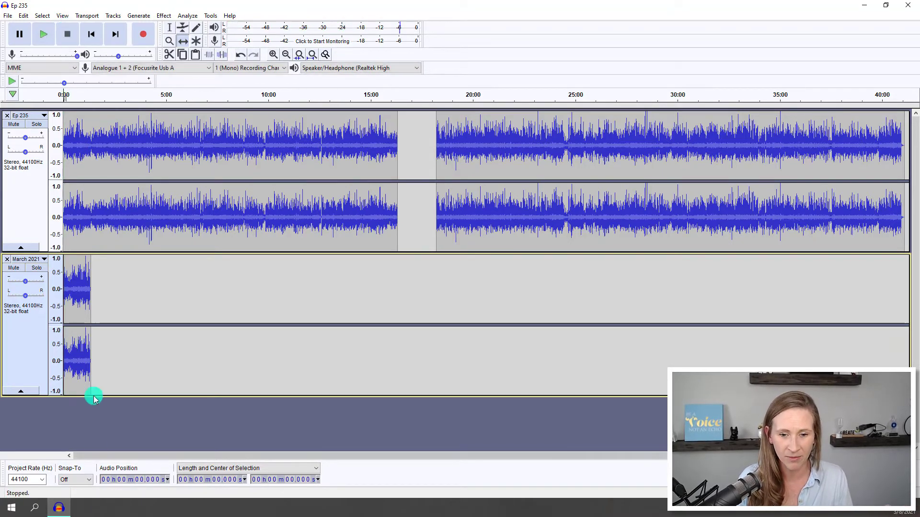
# Shift the March 2021 ad clip so it begins at about 16:19, exactly where the first Ep 235 clip ends.
pyautogui.moveTo(79, 297); pyautogui.dragTo(414, 308)
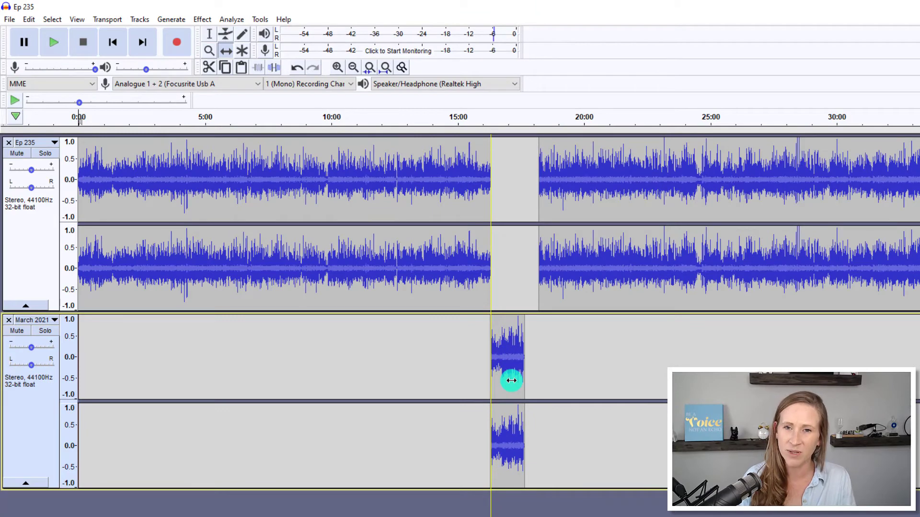
pyautogui.moveTo(511, 381); pyautogui.dragTo(511, 380)
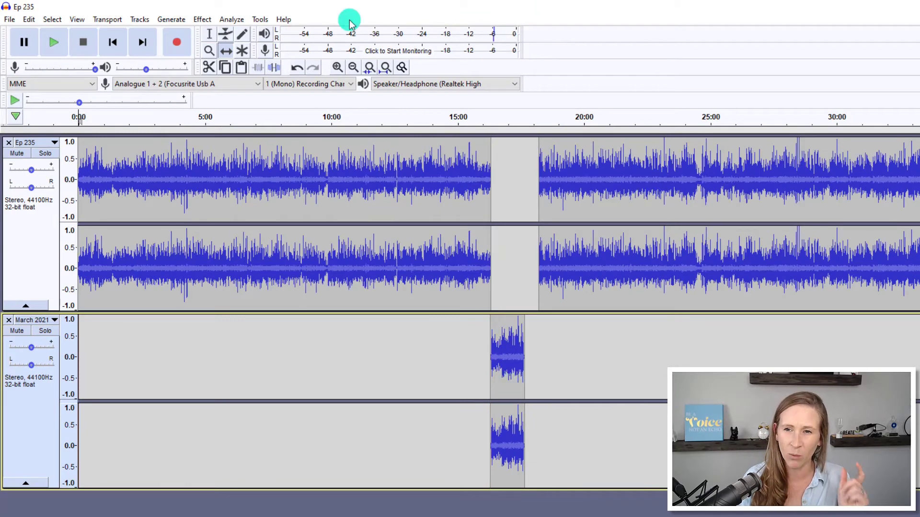
pyautogui.click(338, 68)
pyautogui.click(338, 68)
pyautogui.click(338, 67)
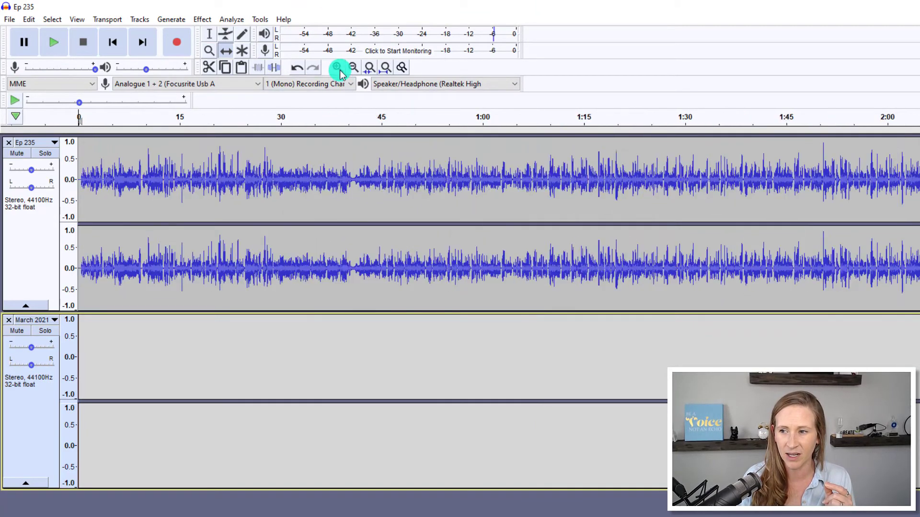
pyautogui.click(338, 67)
pyautogui.hscroll(20, 498, 312)
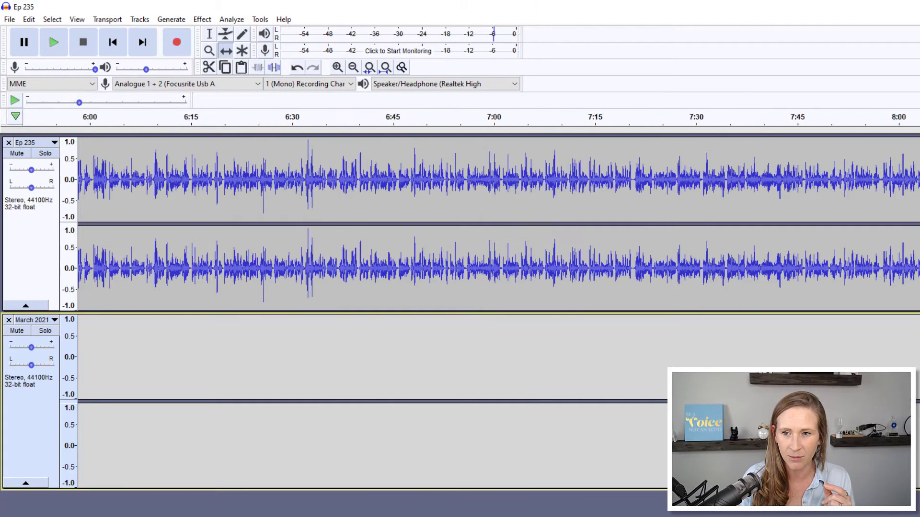
pyautogui.hscroll(-6, 499, 312)
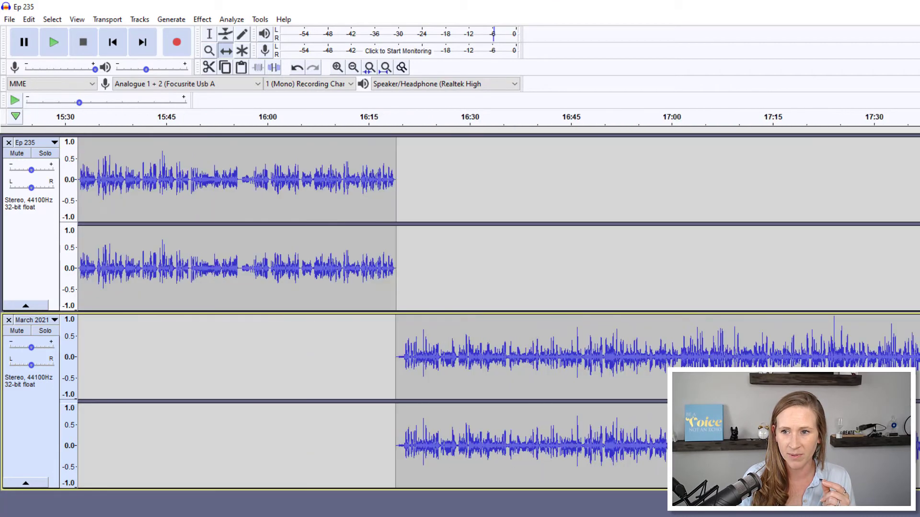
pyautogui.moveTo(466, 368)
pyautogui.mouseDown()
pyautogui.moveTo(491, 362)
pyautogui.moveTo(459, 361)
pyautogui.moveTo(467, 362)
pyautogui.mouseUp()
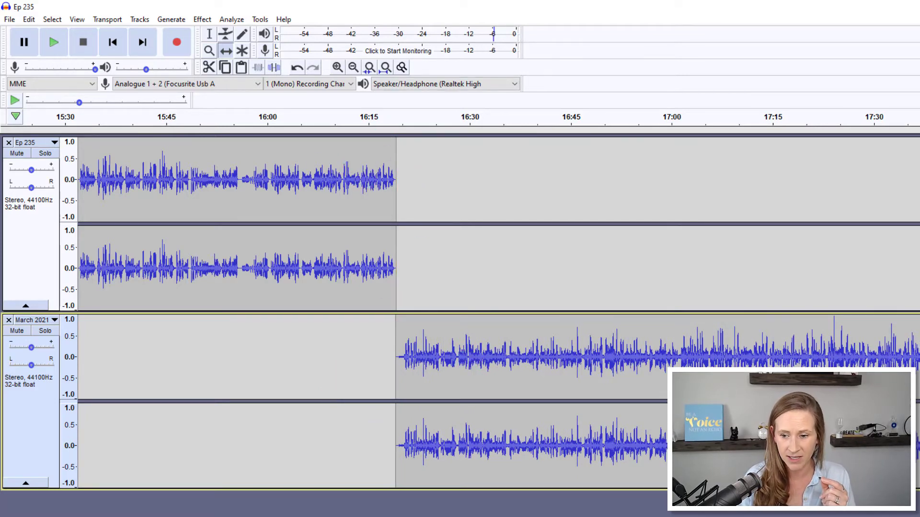
# Shift the second Ep 235 clip earlier so it starts at about 17:39, flush with the end of the ad clip.
pyautogui.hscroll(8, 498, 311)
pyautogui.moveTo(542, 260); pyautogui.dragTo(309, 269)
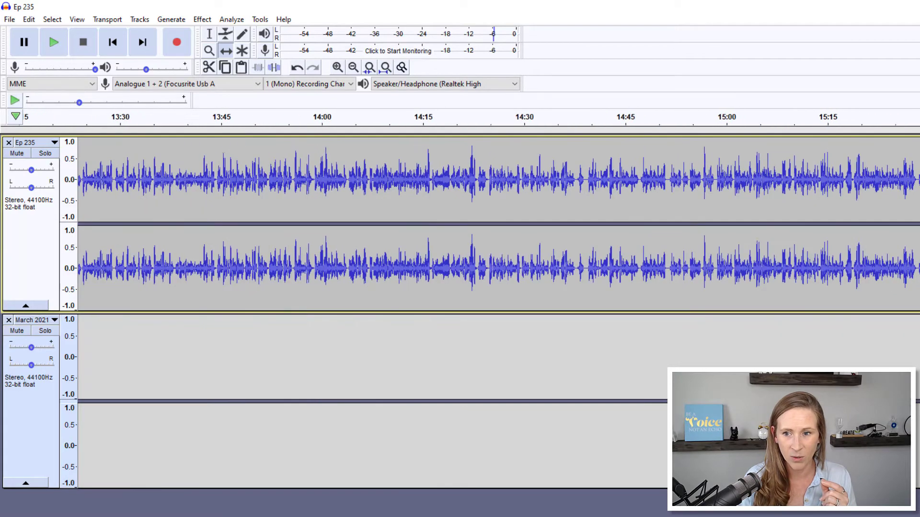
pyautogui.hscroll(5, 498, 221)
pyautogui.moveTo(391, 466)
pyautogui.mouseDown()
pyautogui.moveTo(408, 466)
pyautogui.moveTo(398, 454)
pyautogui.mouseUp()
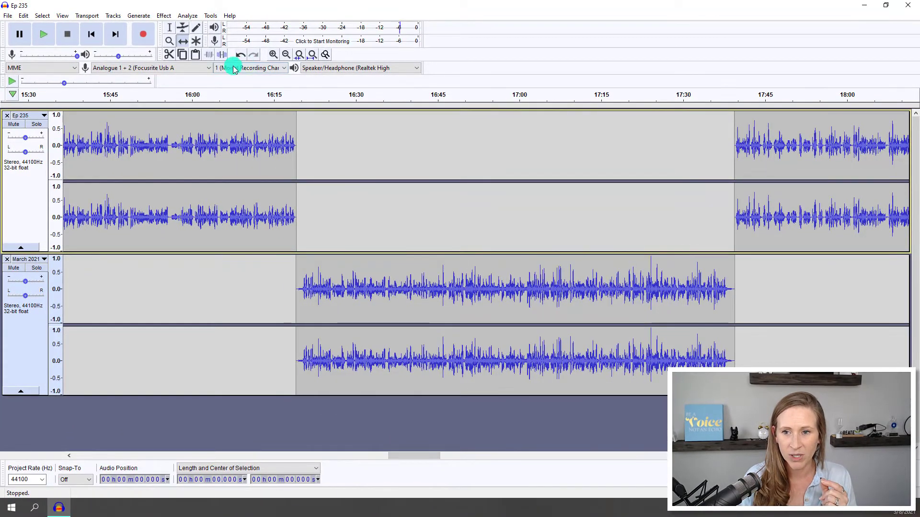
# With the Selection tool active, play from about 16:17 to check the transition from the episode into the ad.
pyautogui.click(170, 29)
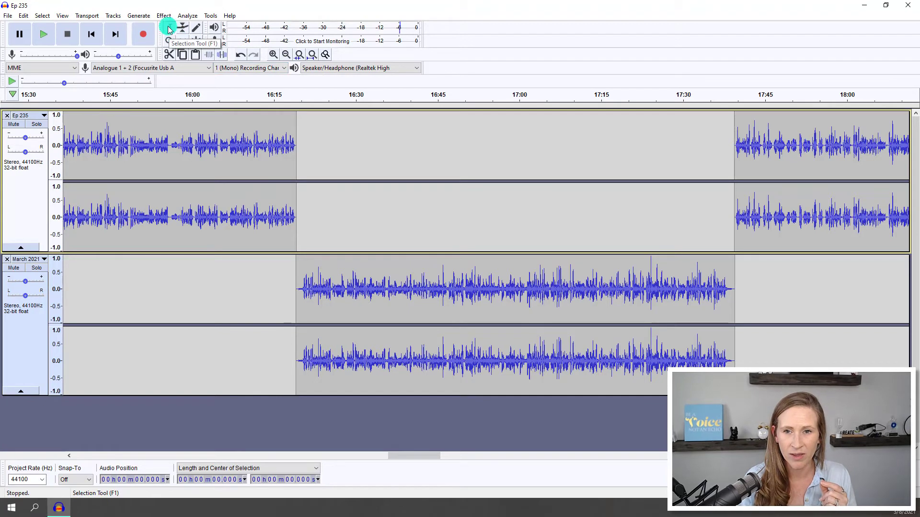
pyautogui.click(291, 270)
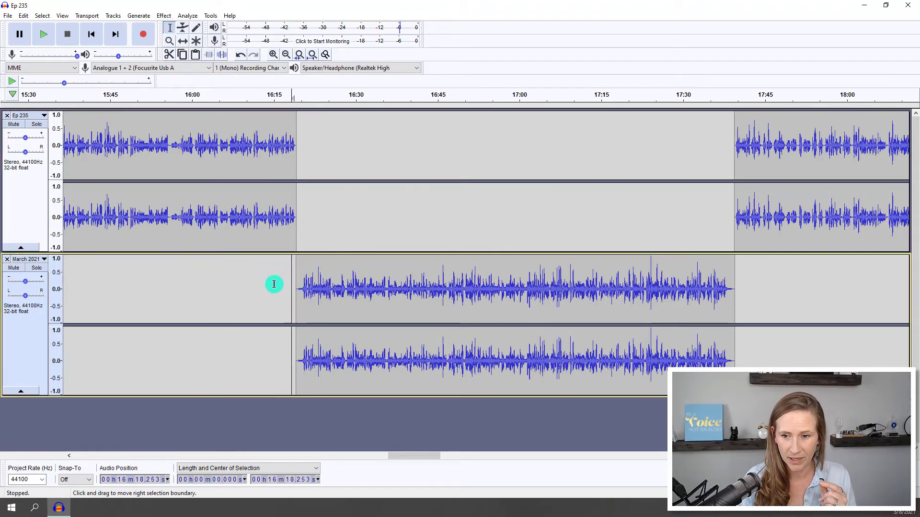
pyautogui.click(284, 102)
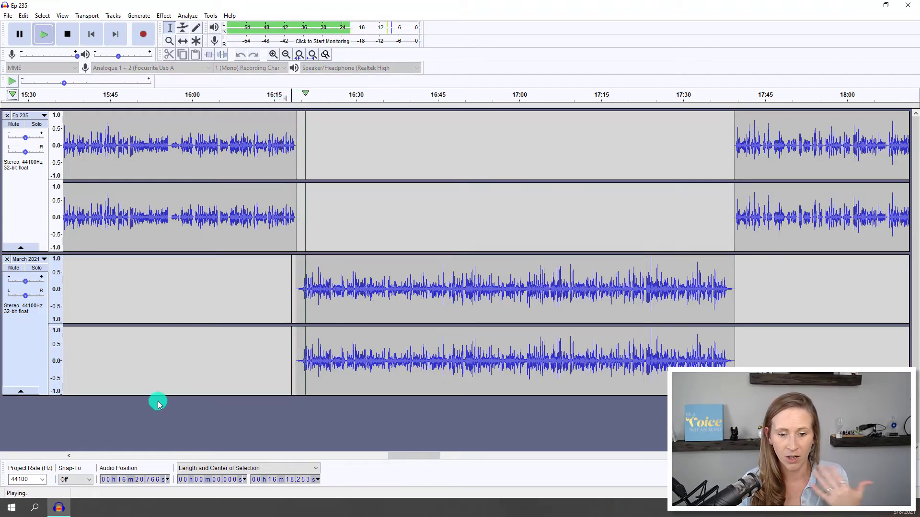
pyautogui.click(67, 34)
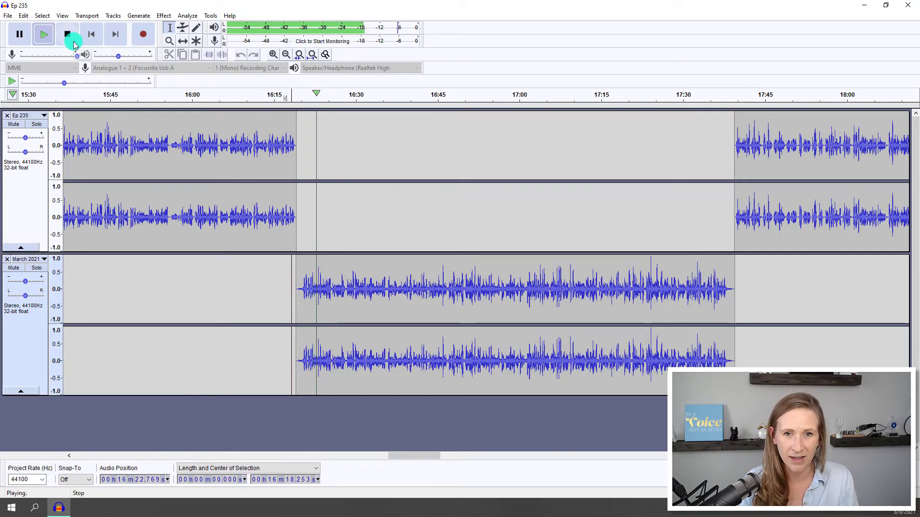
# Play from about 17:37 to check the transition from the ad back into the episode.
pyautogui.click(720, 95)
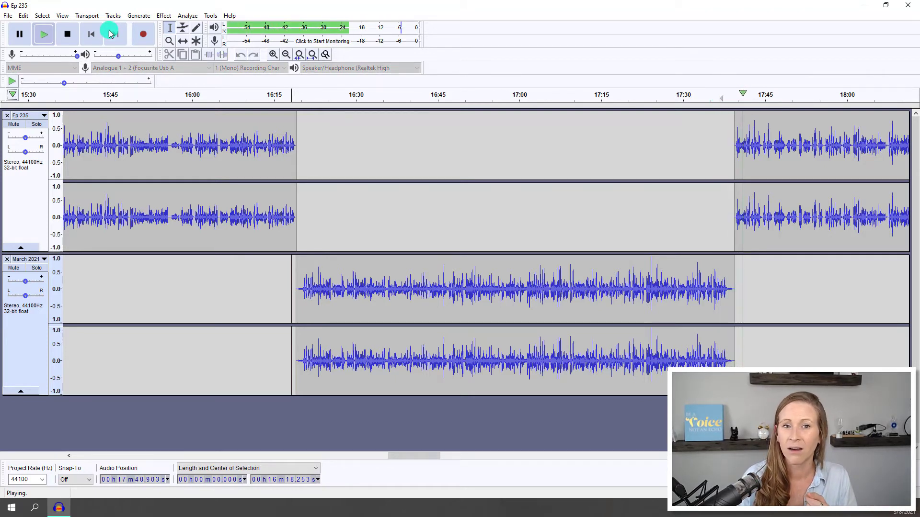
pyautogui.click(68, 33)
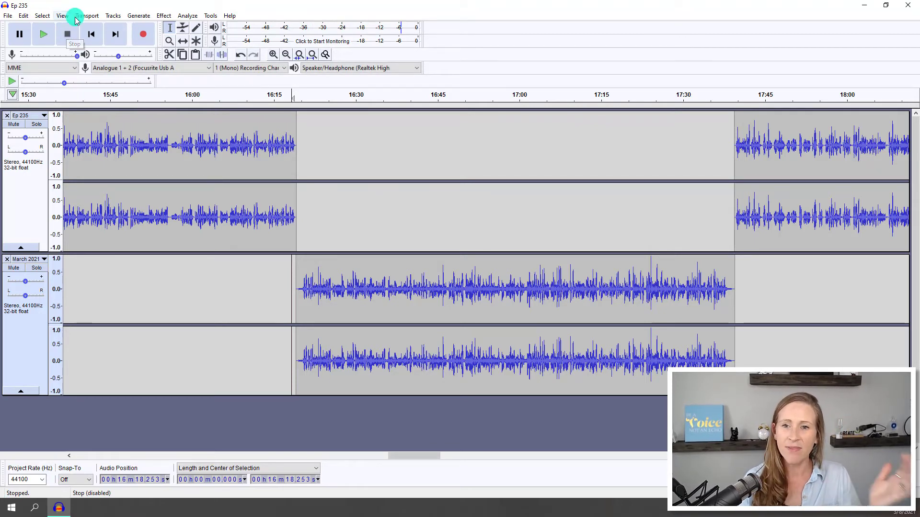
pyautogui.click(285, 54)
pyautogui.click(285, 54)
pyautogui.click(285, 55)
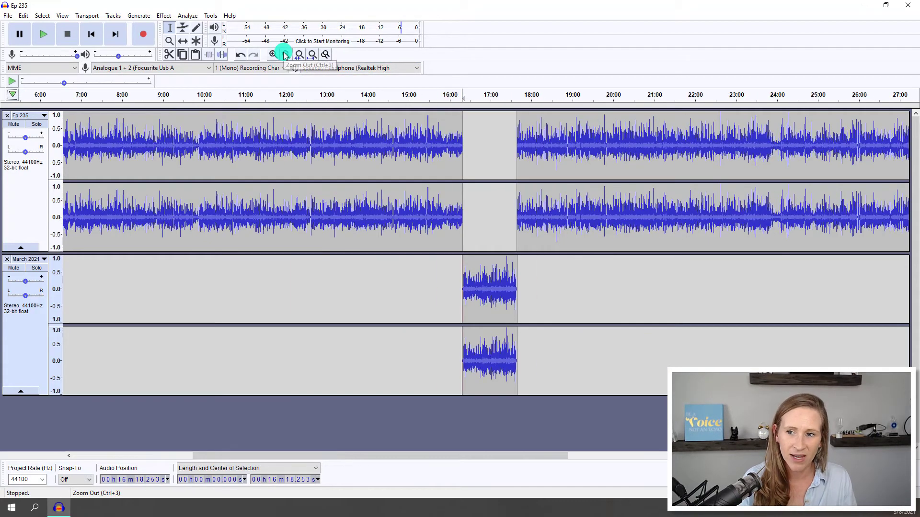